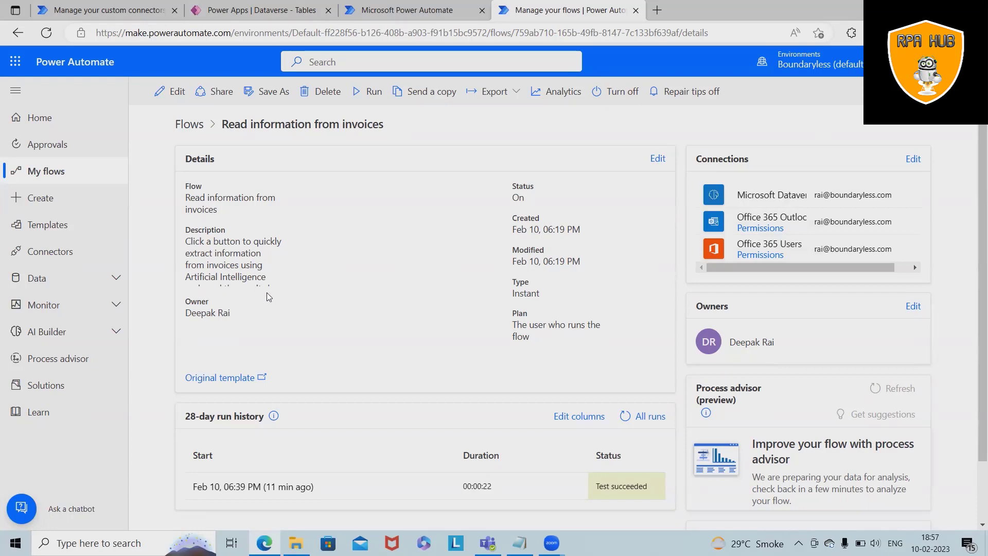
- Leave the invoice flow's details page and return to the Cloud flows list
{"action": "scroll", "coordinate": [281, 307], "scroll_direction": "down", "scroll_amount": 1}
{"action": "scroll", "coordinate": [282, 308], "scroll_direction": "up", "scroll_amount": 1}
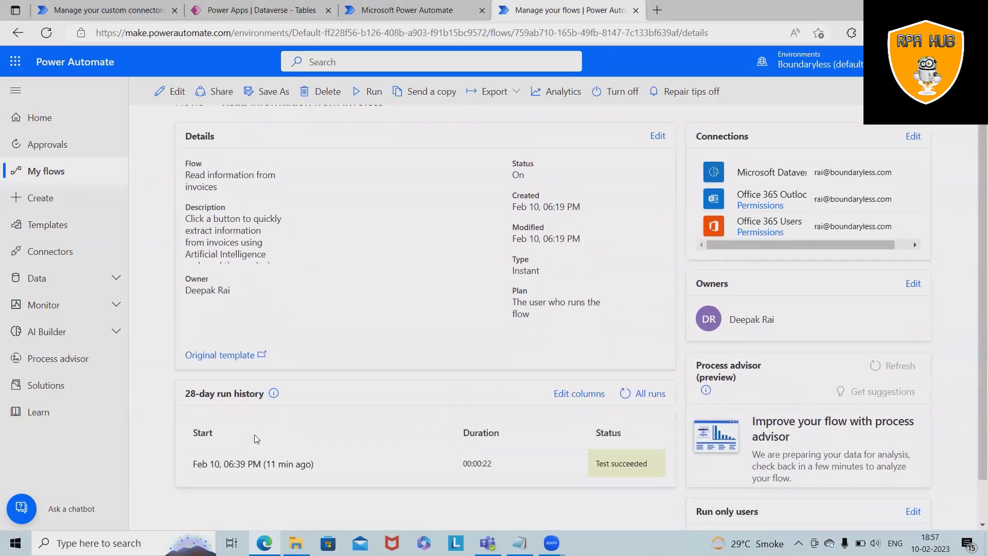
{"action": "scroll", "coordinate": [254, 435], "scroll_direction": "down", "scroll_amount": 1}
{"action": "scroll", "coordinate": [231, 378], "scroll_direction": "up", "scroll_amount": 1}
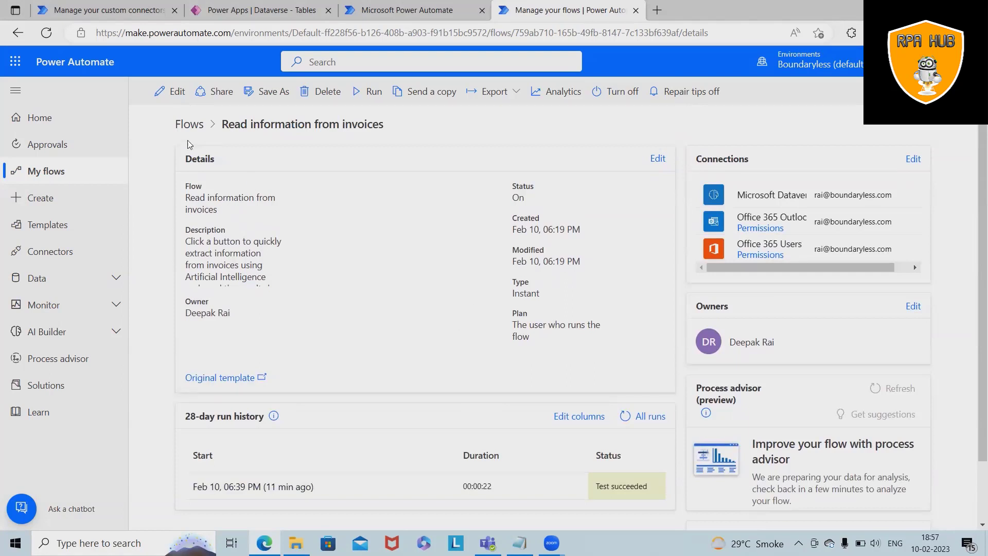
{"action": "left_click", "coordinate": [180, 125]}
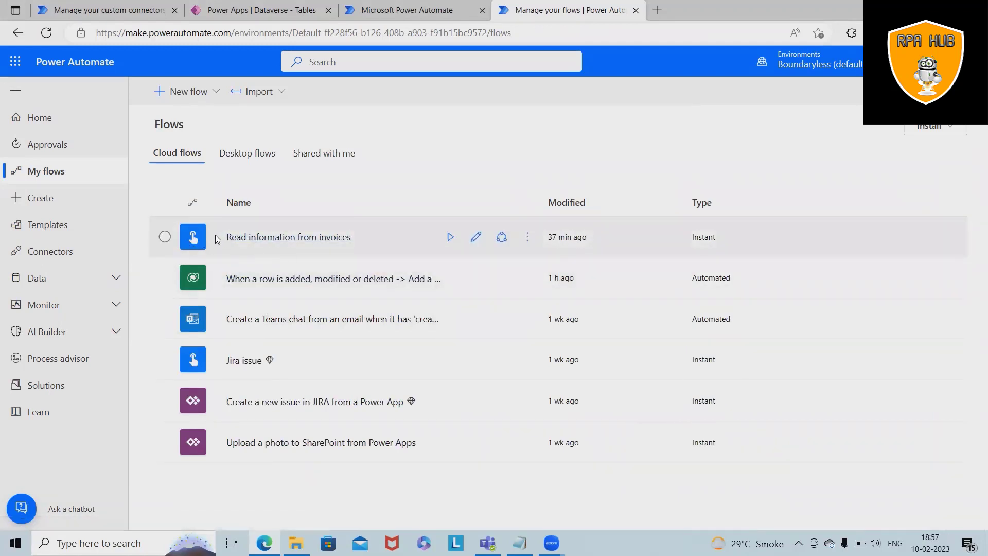
- Open 'Read information from invoices' in the editor and choose a manual test trigger
{"action": "left_click", "coordinate": [475, 241]}
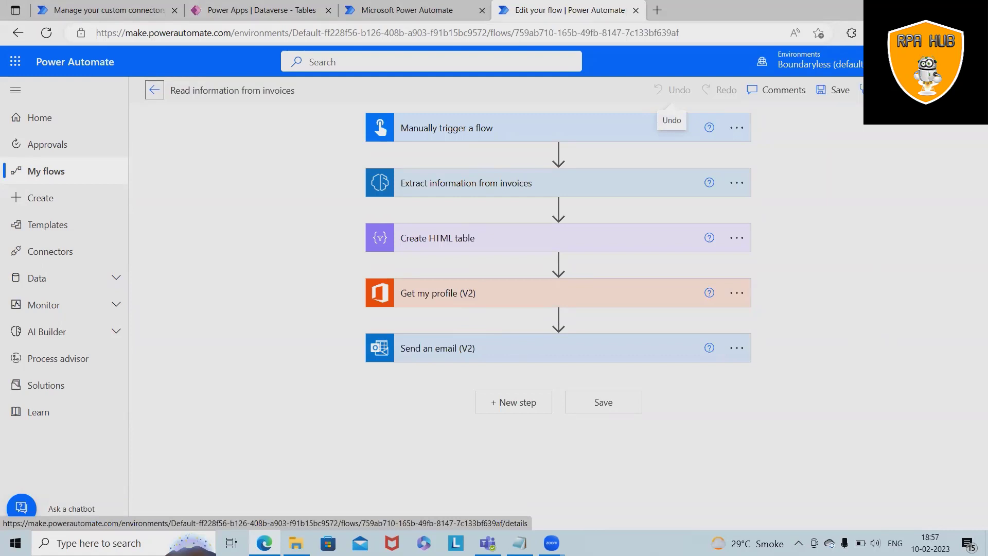
{"action": "left_click", "coordinate": [947, 90]}
{"action": "left_click", "coordinate": [808, 133]}
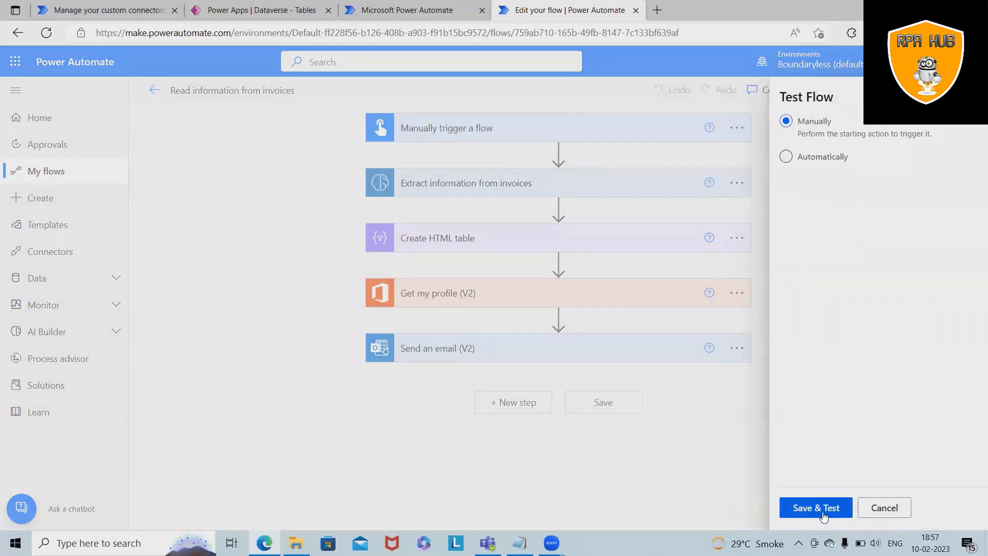
- Save the flow and run the test on the invoice file Gumlet_March2022.pdf
{"action": "left_click", "coordinate": [824, 512]}
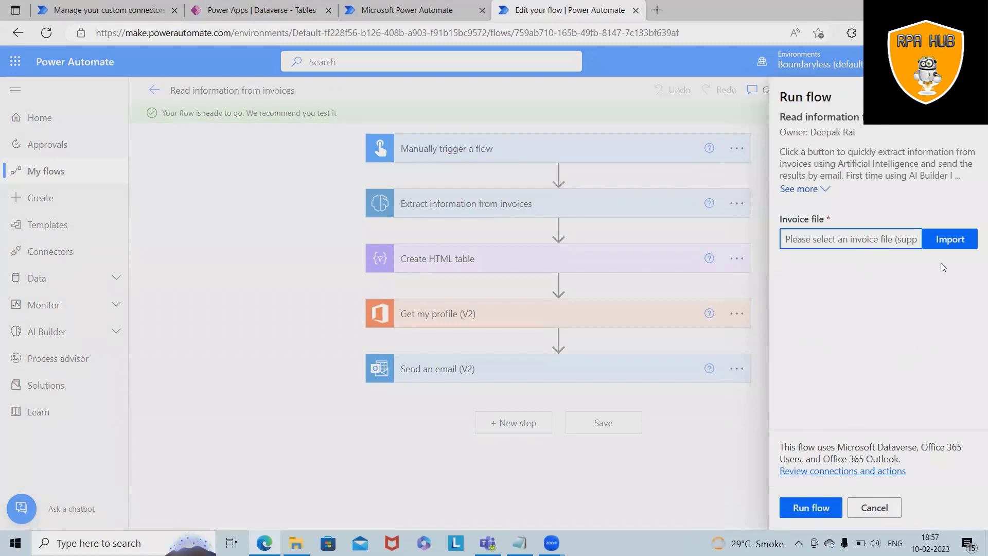
{"action": "left_click", "coordinate": [951, 240]}
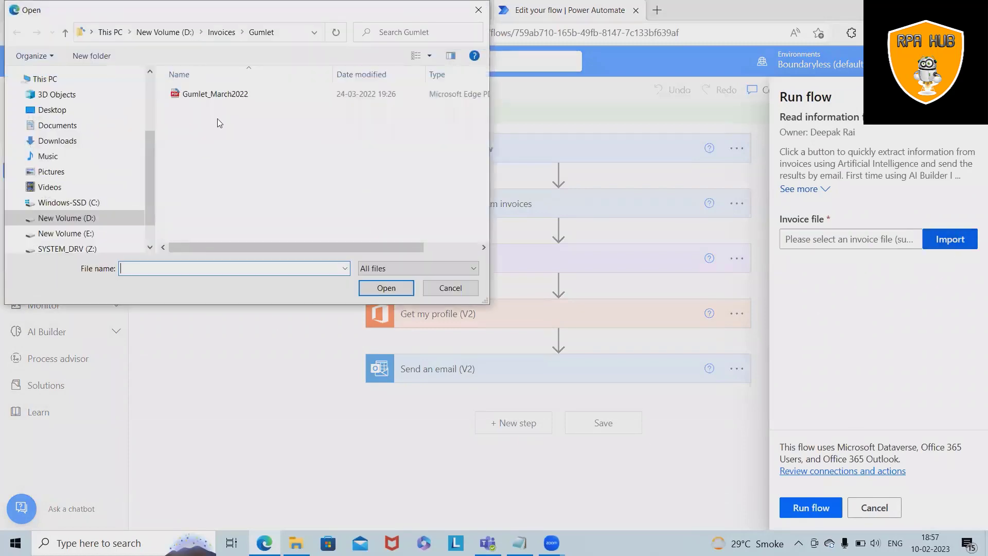
{"action": "left_click", "coordinate": [222, 95]}
{"action": "left_click", "coordinate": [382, 289]}
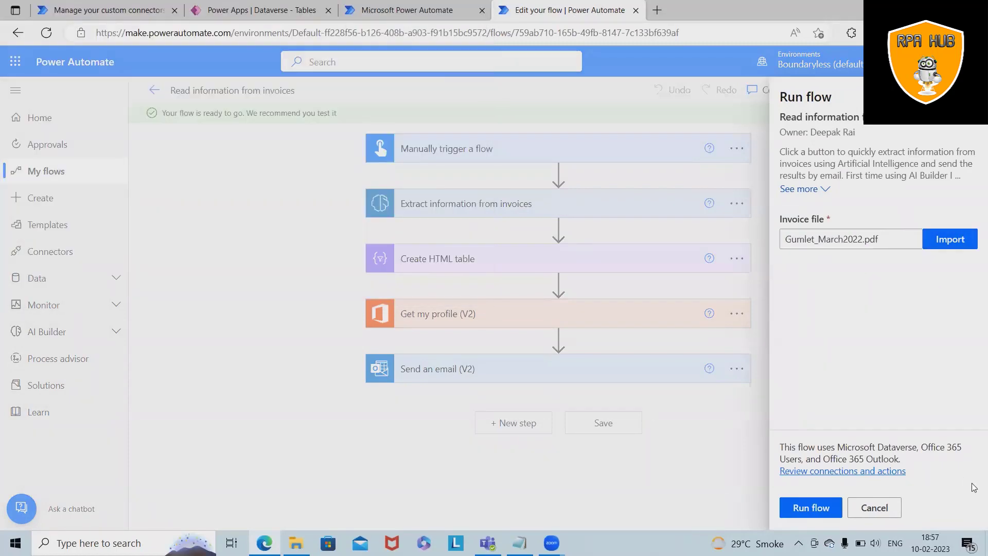
{"action": "left_click", "coordinate": [796, 507]}
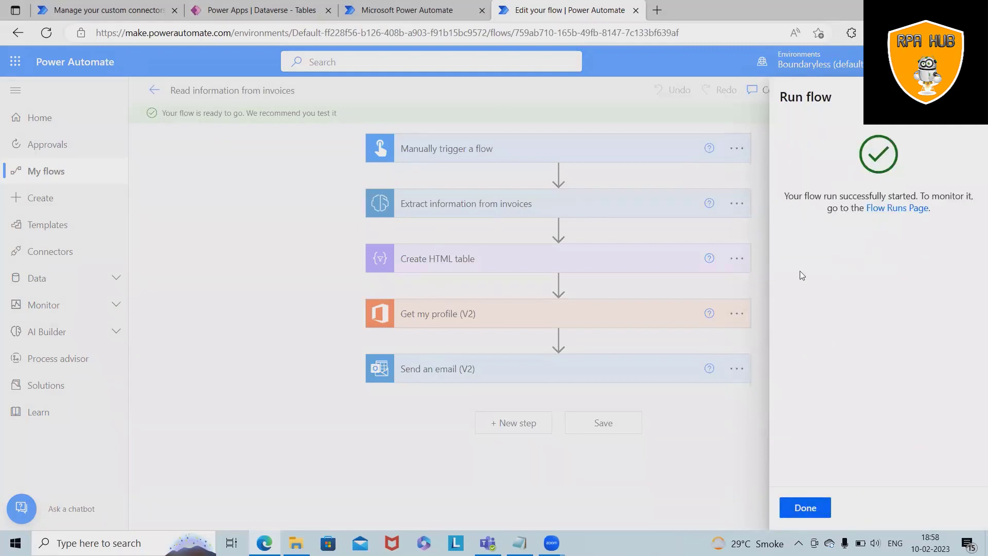
- Dismiss the run confirmation to view the test run's step-by-step success results
{"action": "left_click", "coordinate": [802, 509]}
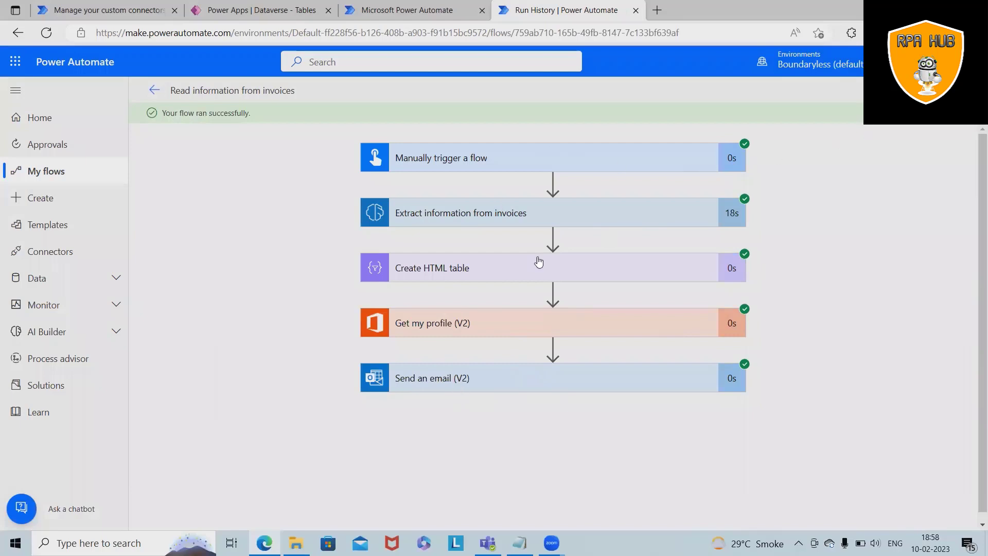
- Return to the flow's details page and scroll down toward Process advisor
{"action": "left_click", "coordinate": [154, 90]}
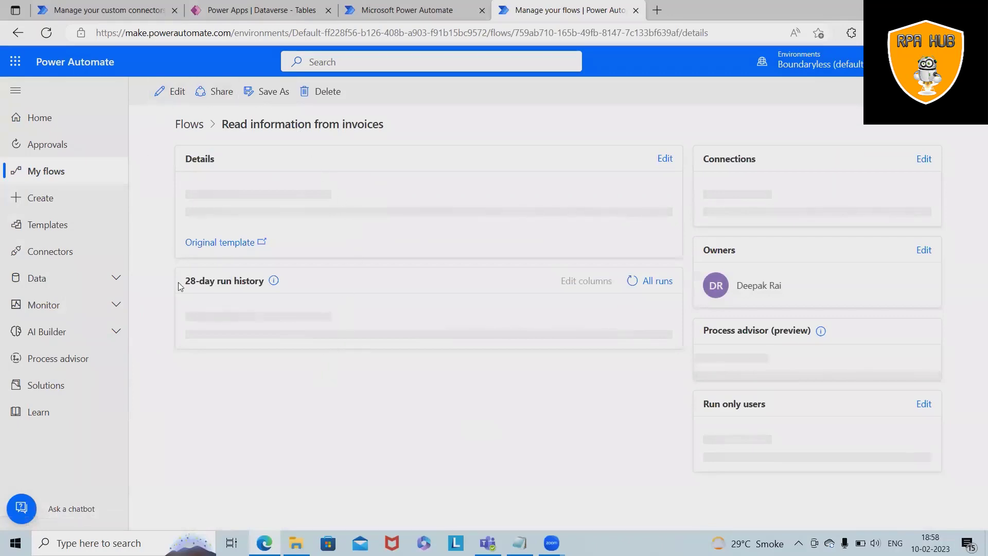
{"action": "scroll", "coordinate": [547, 459], "scroll_direction": "down", "scroll_amount": 1}
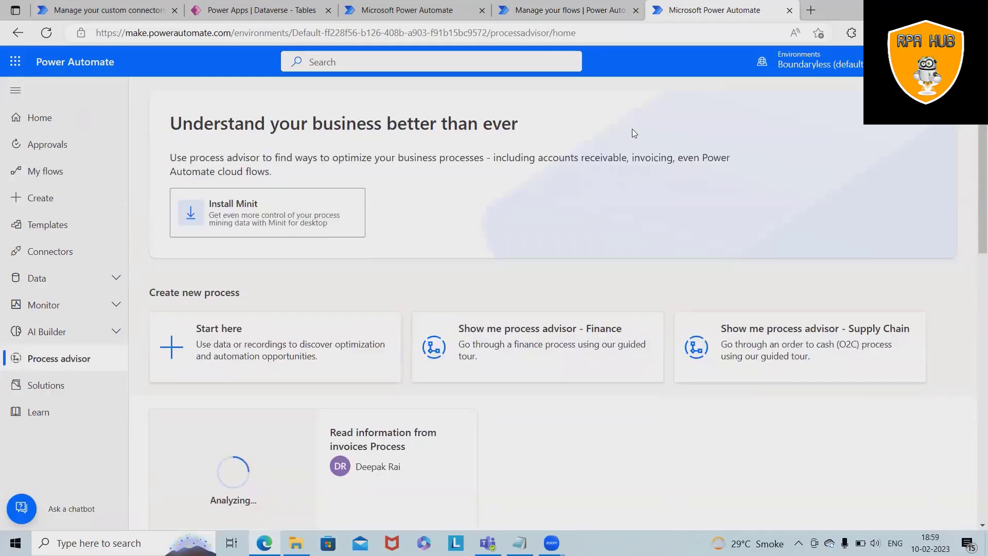
- Restore the browser, switch to the Manage your flows tab and maximize the window
{"action": "key", "text": "super+d"}
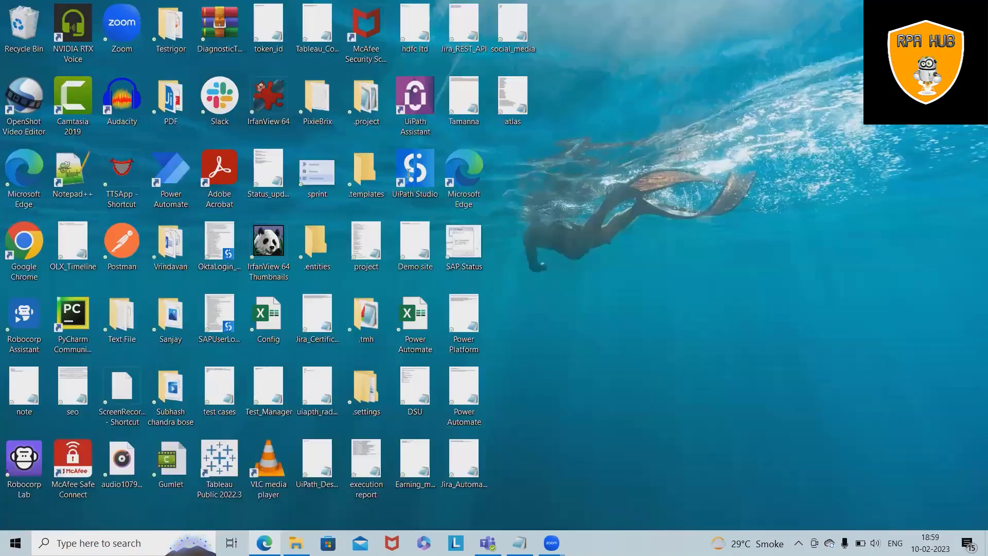
{"action": "key", "text": "super+d"}
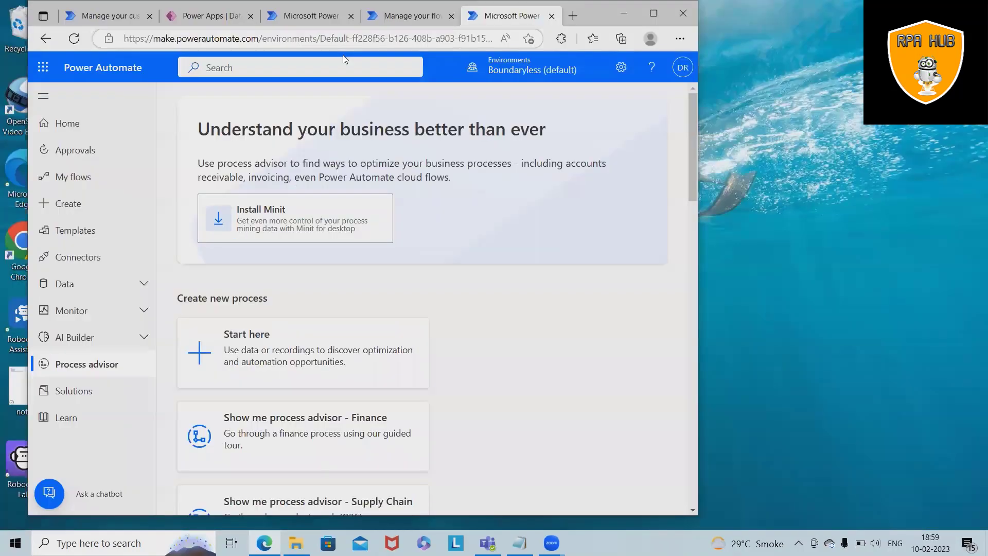
{"action": "left_click", "coordinate": [507, 220]}
{"action": "scroll", "coordinate": [507, 220], "scroll_direction": "down", "scroll_amount": 3}
{"action": "scroll", "coordinate": [485, 334], "scroll_direction": "up", "scroll_amount": 3}
{"action": "scroll", "coordinate": [486, 335], "scroll_direction": "down", "scroll_amount": 3}
{"action": "scroll", "coordinate": [486, 335], "scroll_direction": "up", "scroll_amount": 3}
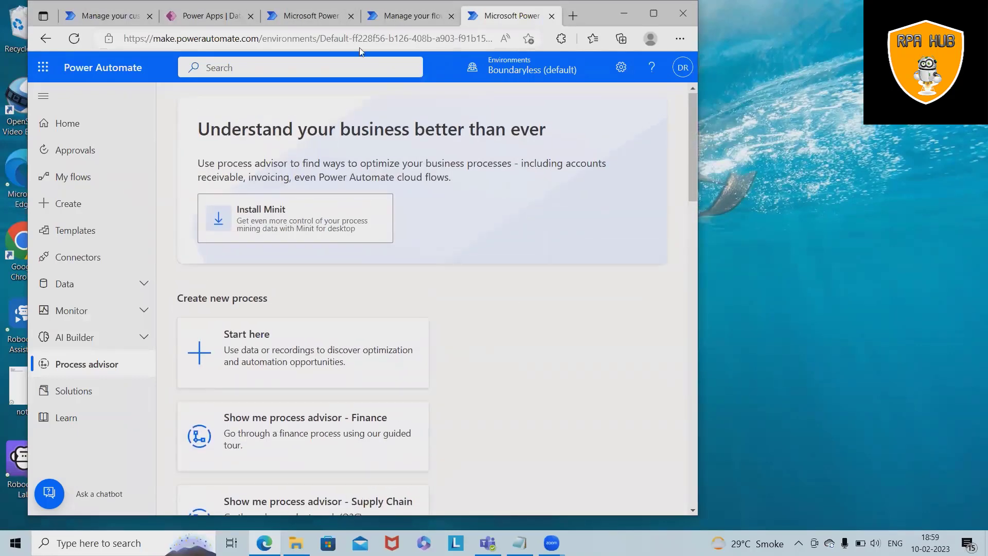
{"action": "left_click", "coordinate": [372, 19]}
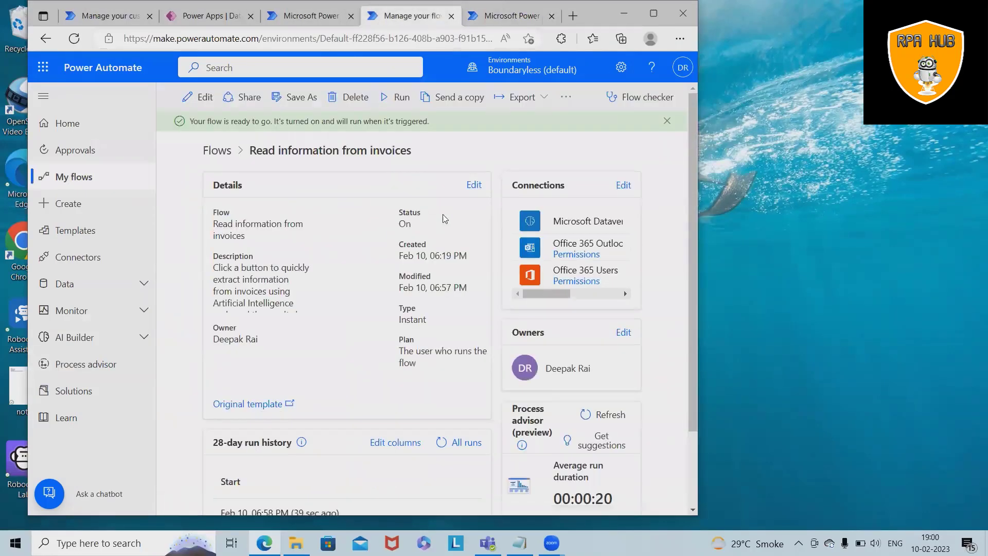
{"action": "left_click", "coordinate": [652, 14]}
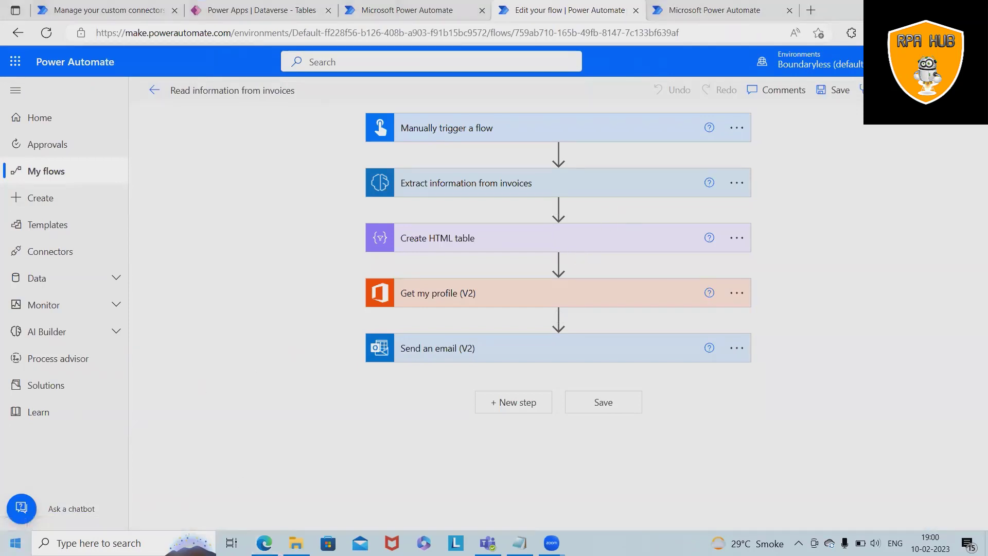
- In a new Notepad note, list Email, Verifcation, Release payment and Email, then minimize it
{"action": "key", "text": "super"}
{"action": "left_click", "coordinate": [520, 543]}
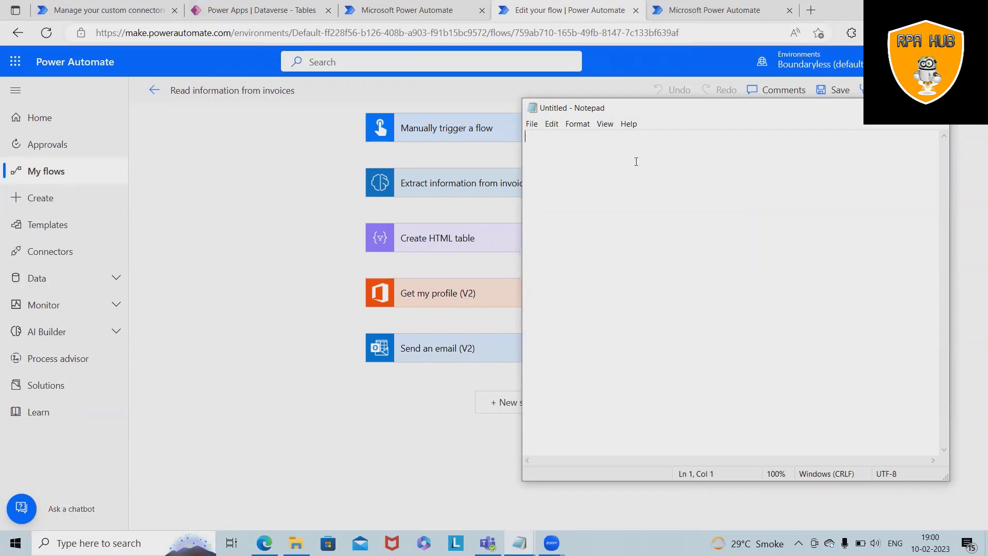
{"action": "type", "text": "Email"}
{"action": "type", "text": "Veri"}
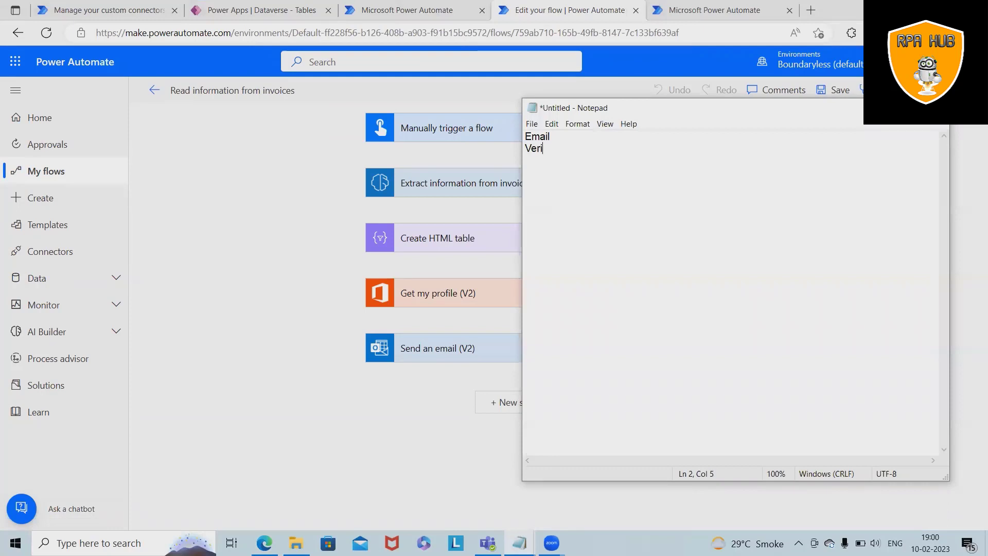
{"action": "type", "text": "fcation"}
{"action": "type", "text": "Rele"}
{"action": "type", "text": "ase p"}
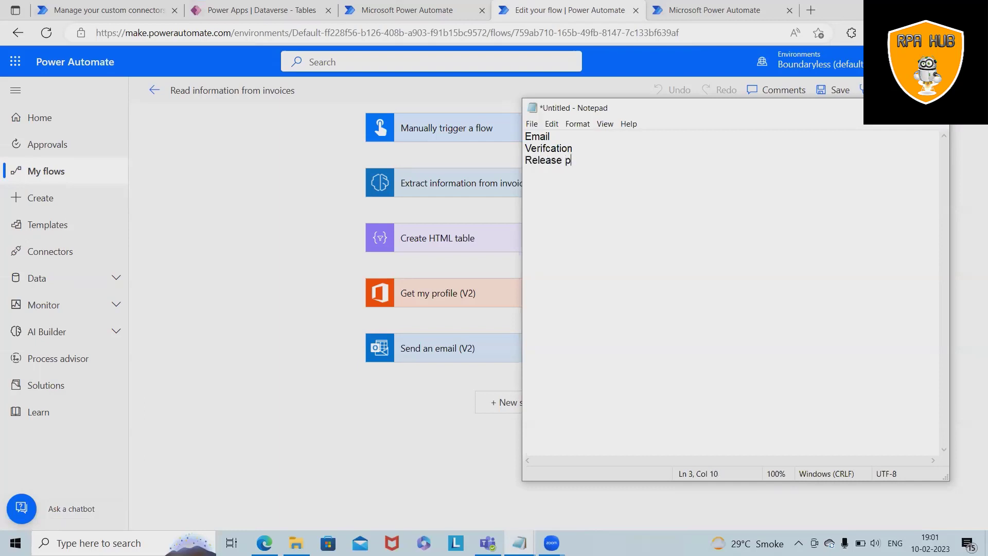
{"action": "type", "text": "ayment"}
{"action": "key", "text": "Return"}
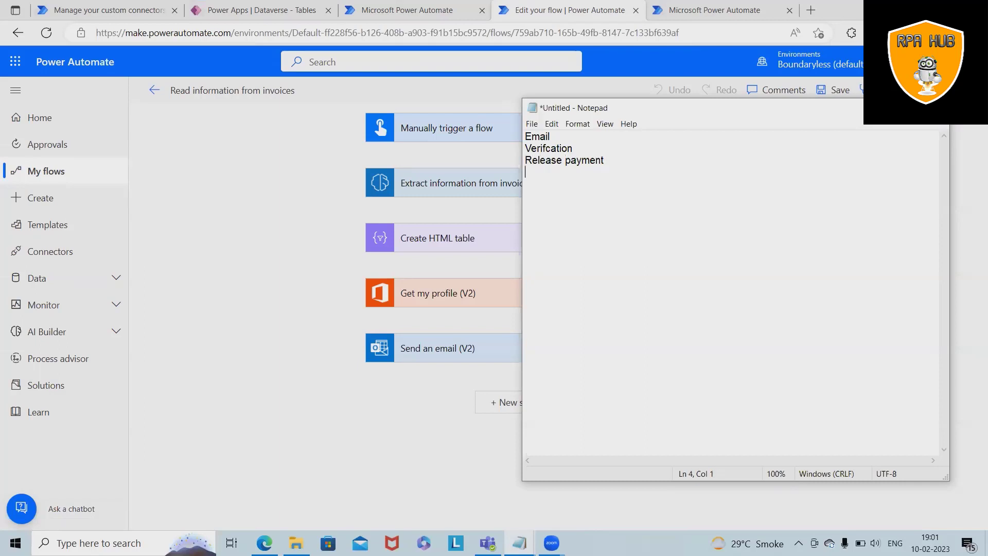
{"action": "type", "text": "Email"}
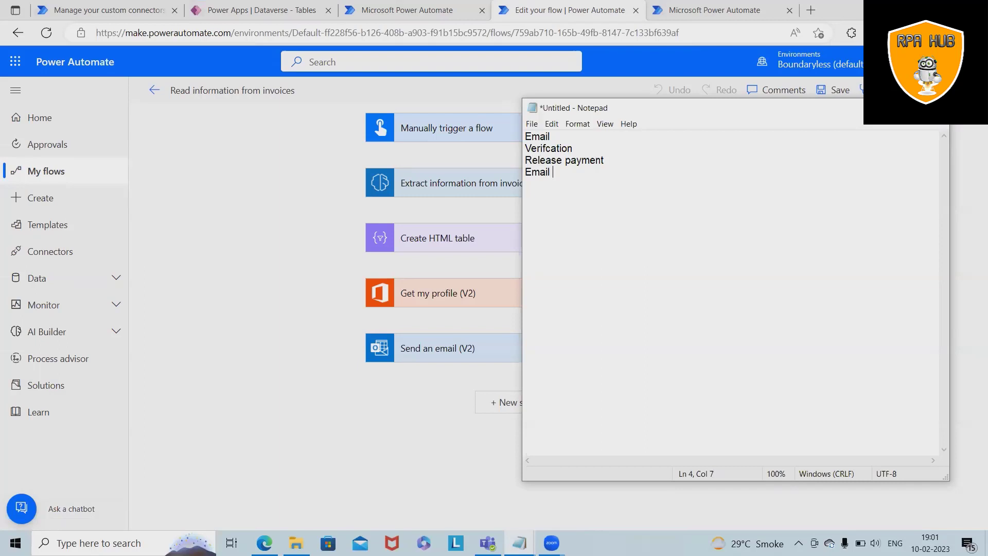
{"action": "left_click", "coordinate": [890, 107]}
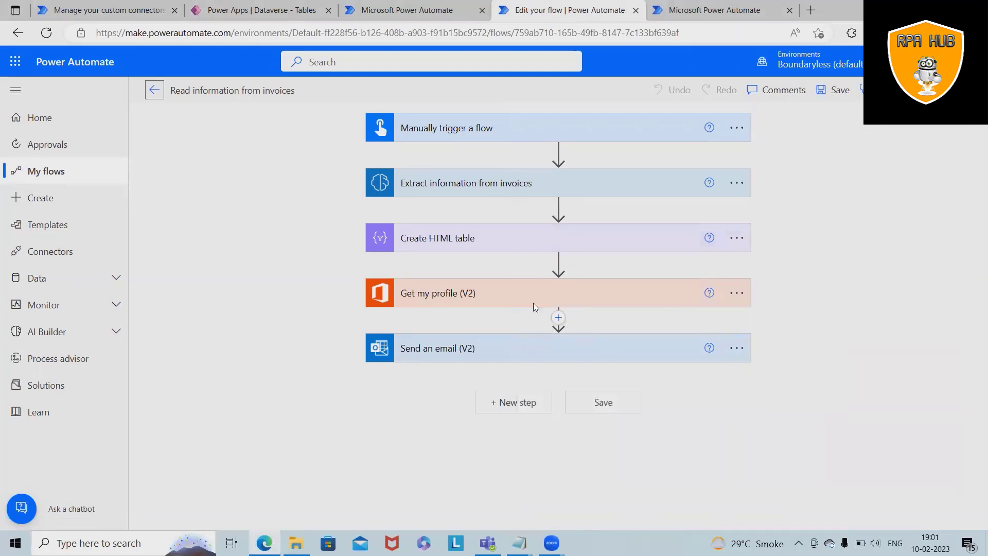
- Expand the Manually trigger a flow card to show its Invoice file input
{"action": "left_click", "coordinate": [518, 135]}
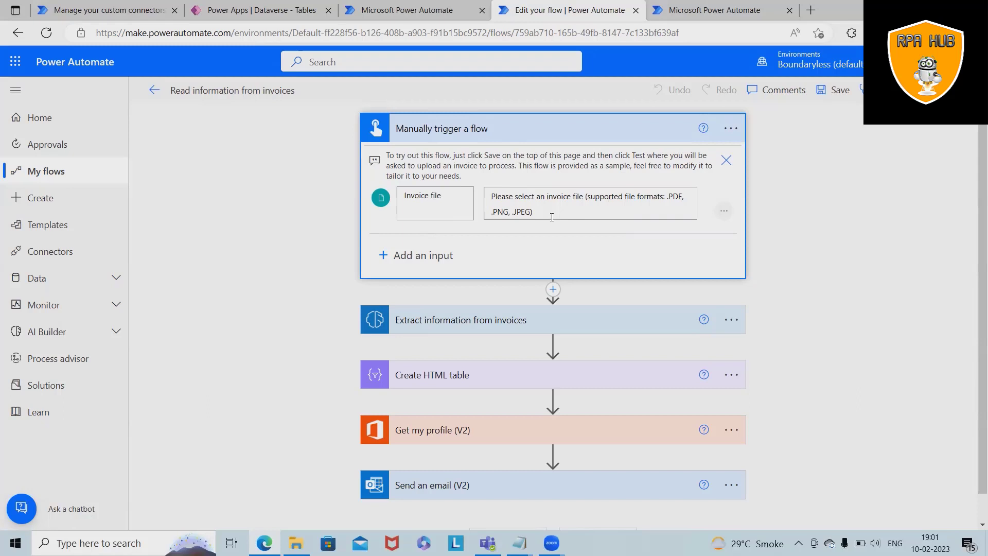
{"action": "left_click_drag", "start_coordinate": [513, 200], "coordinate": [568, 214]}
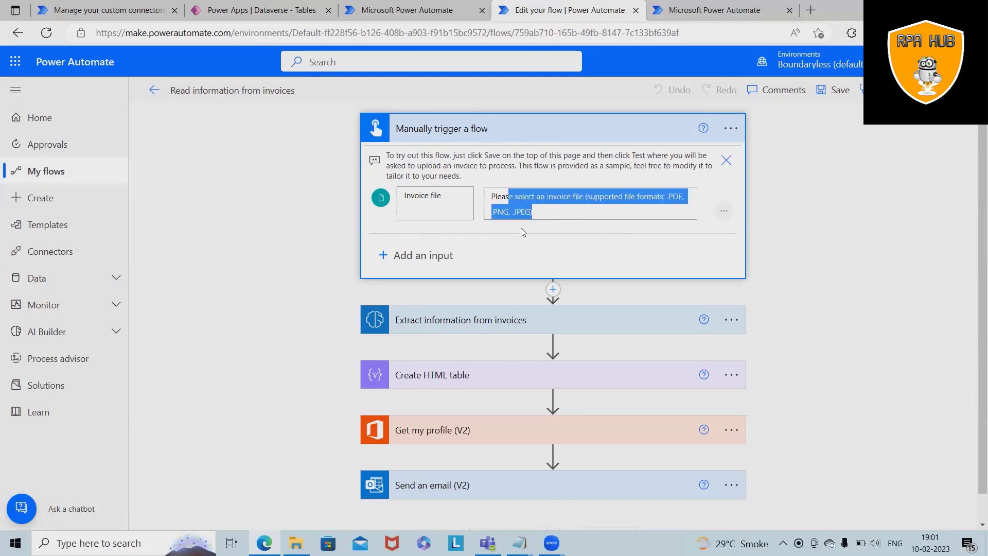
{"action": "scroll", "coordinate": [589, 293], "scroll_direction": "down", "scroll_amount": 1}
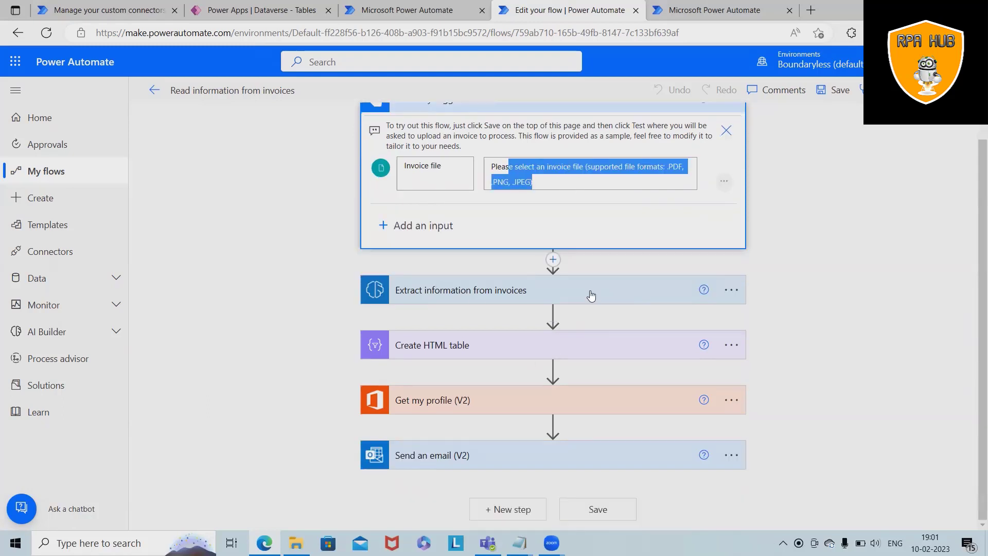
- Review Extract information from invoices, including its advanced Pages option, then collapse it
{"action": "left_click", "coordinate": [593, 293]}
{"action": "scroll", "coordinate": [563, 324], "scroll_direction": "down", "scroll_amount": 1}
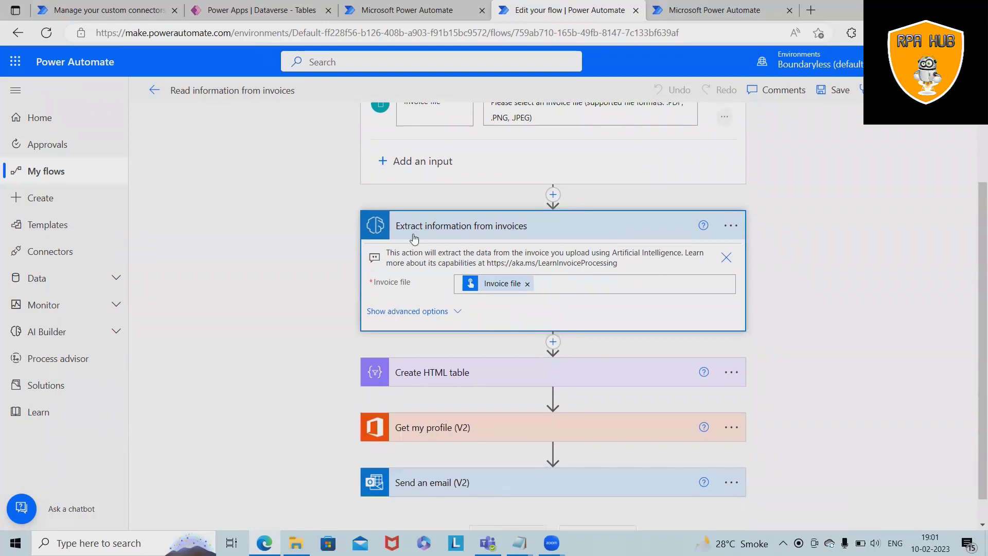
{"action": "left_click", "coordinate": [442, 313]}
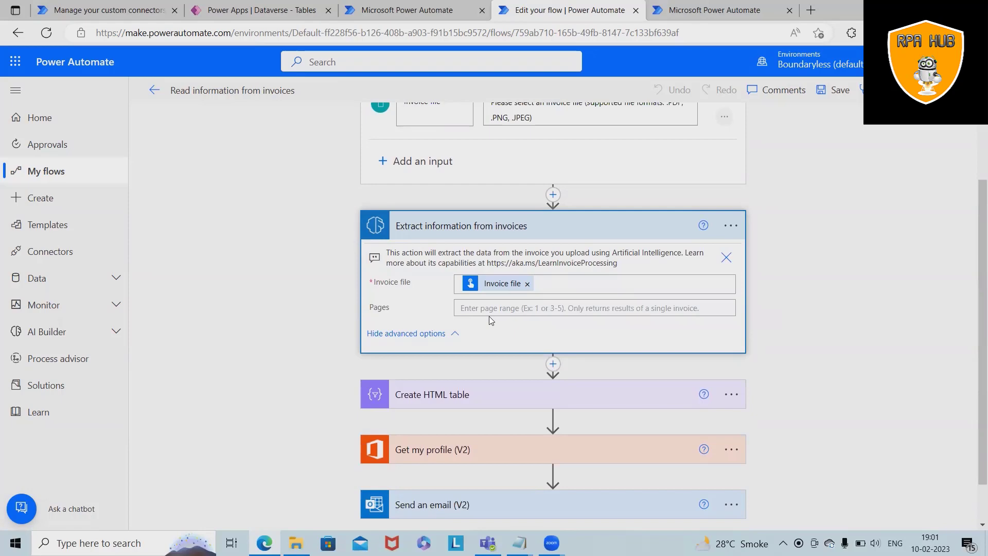
{"action": "left_click", "coordinate": [611, 225]}
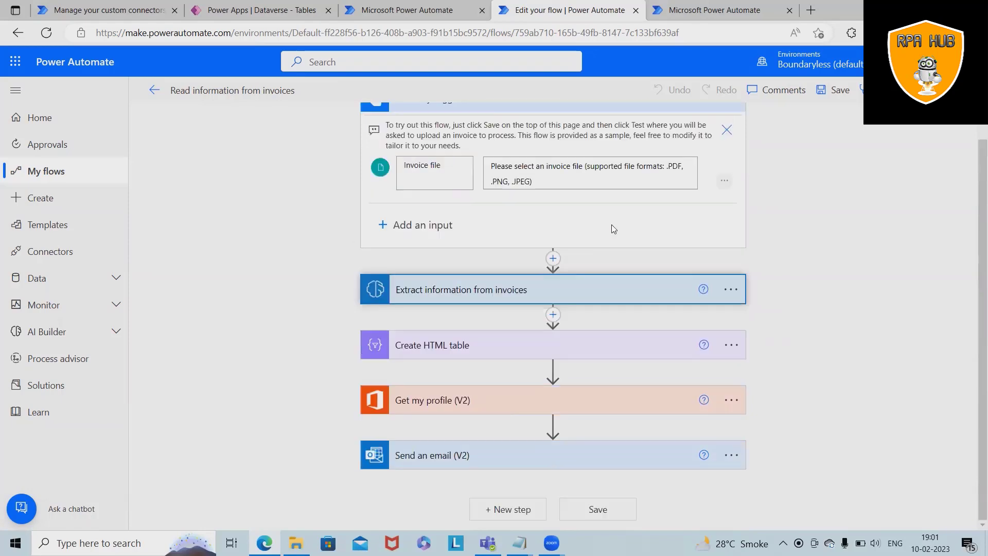
{"action": "left_click", "coordinate": [482, 291]}
{"action": "left_click", "coordinate": [463, 237]}
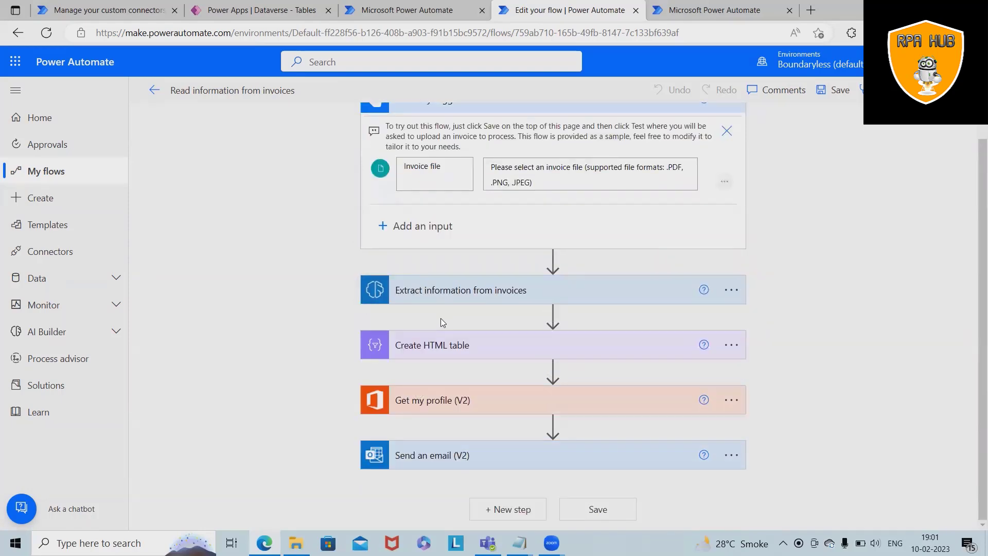
- Expand Create HTML table and inspect the items token feeding its Description, Quantity and Amount columns
{"action": "left_click", "coordinate": [444, 351]}
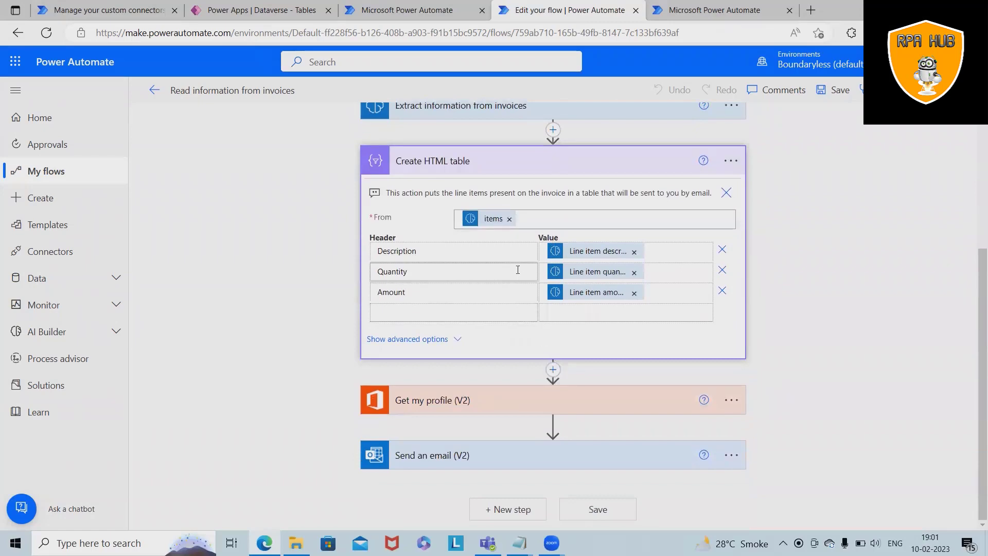
{"action": "scroll", "coordinate": [515, 269], "scroll_direction": "up", "scroll_amount": 3}
{"action": "scroll", "coordinate": [424, 271], "scroll_direction": "down", "scroll_amount": 3}
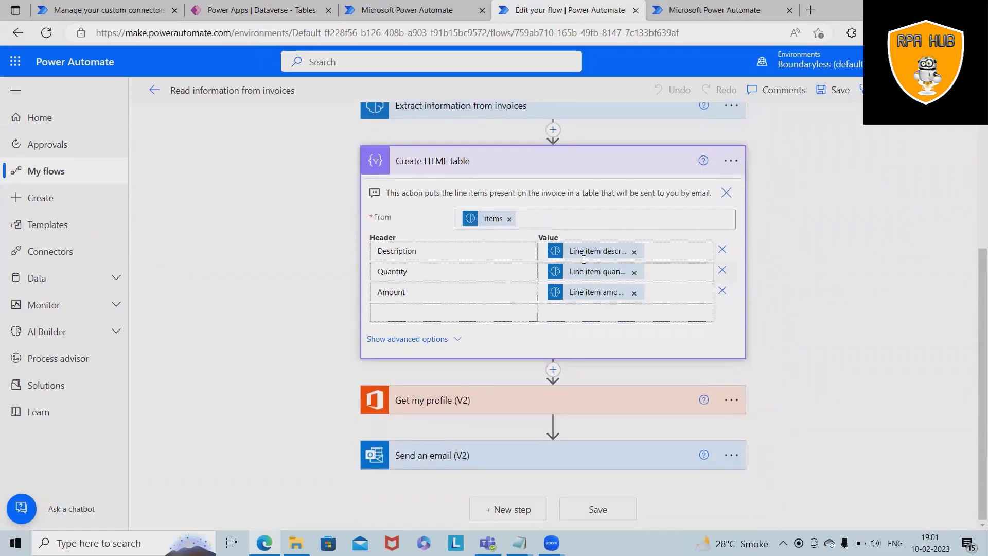
{"action": "mouse_move", "coordinate": [609, 256]}
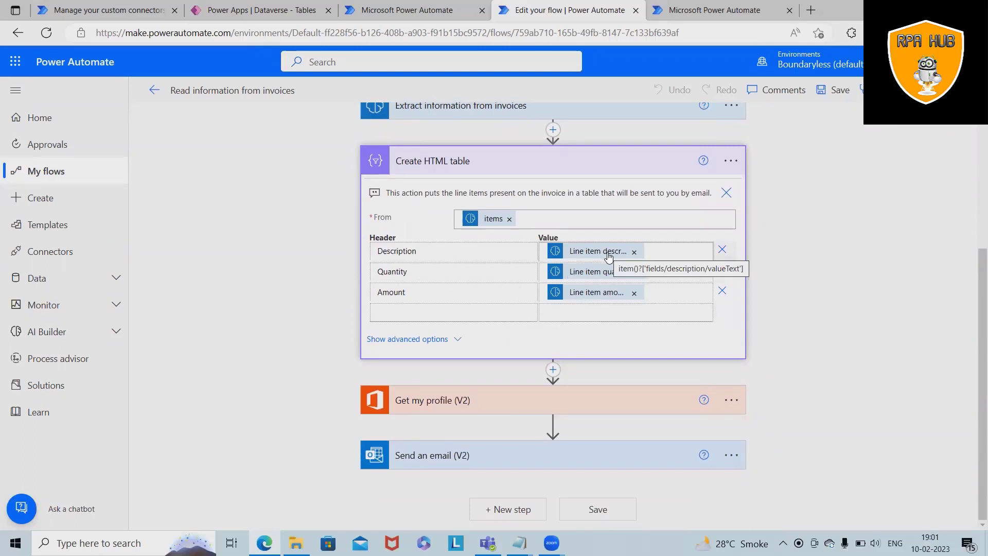
{"action": "left_click", "coordinate": [487, 221]}
{"action": "scroll", "coordinate": [968, 410], "scroll_direction": "down", "scroll_amount": 1}
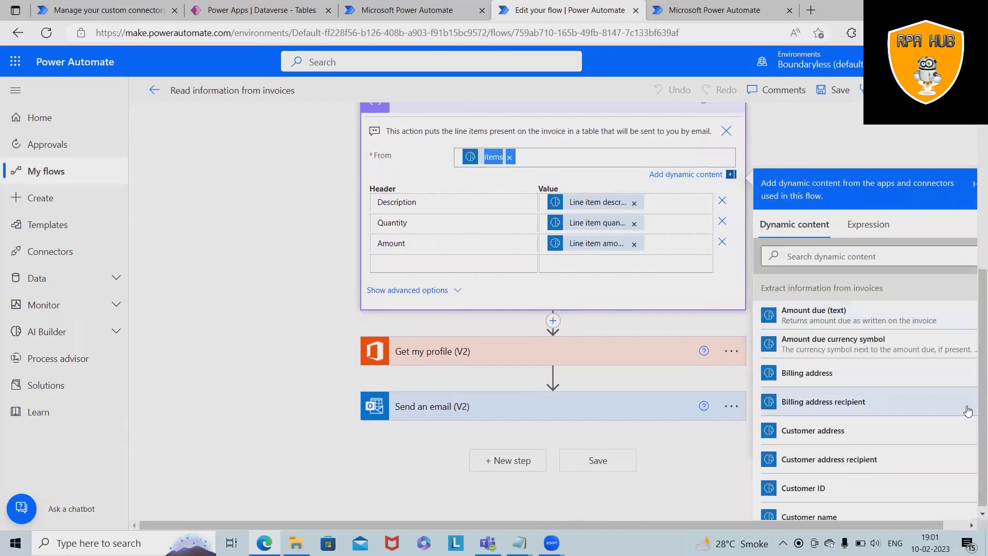
{"action": "scroll", "coordinate": [887, 474], "scroll_direction": "down", "scroll_amount": 1}
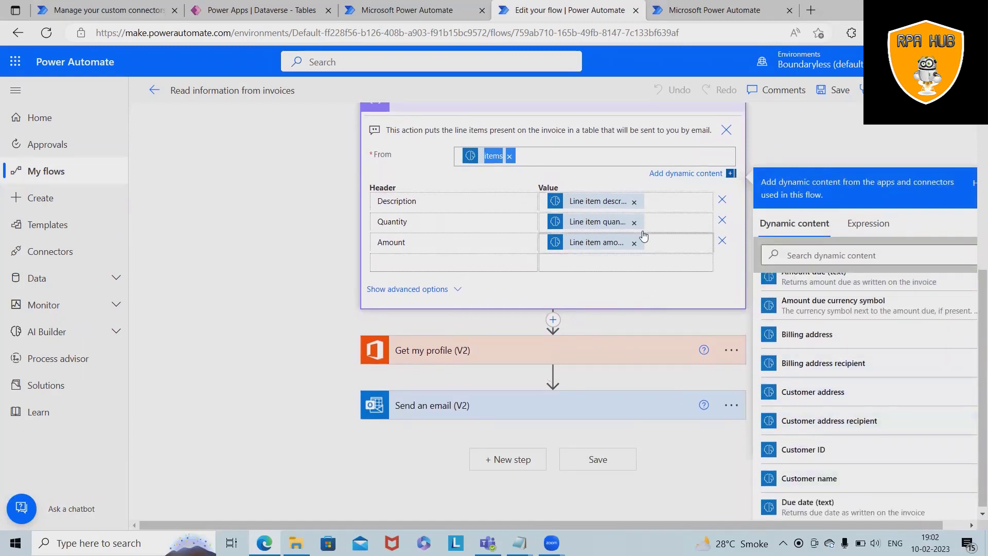
{"action": "left_click", "coordinate": [596, 211]}
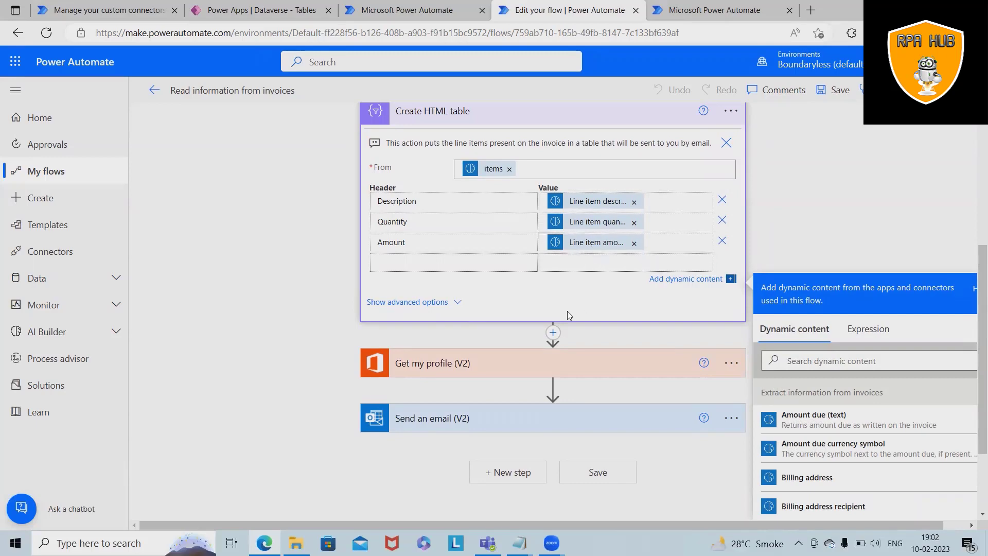
{"action": "scroll", "coordinate": [568, 315], "scroll_direction": "down", "scroll_amount": 1}
{"action": "scroll", "coordinate": [662, 335], "scroll_direction": "up", "scroll_amount": 5}
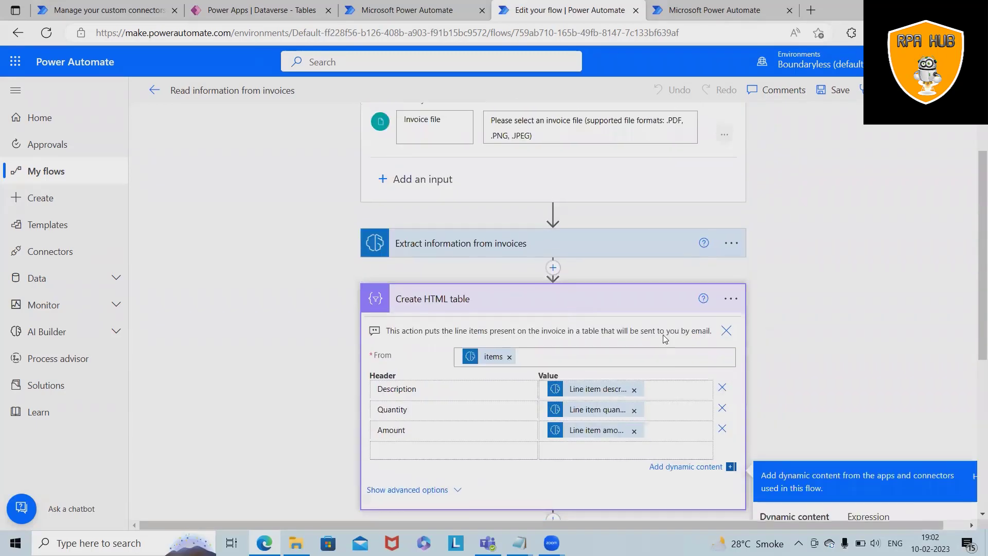
- Collapse Create HTML table and review Get my profile's advanced options before collapsing it
{"action": "left_click", "coordinate": [607, 293]}
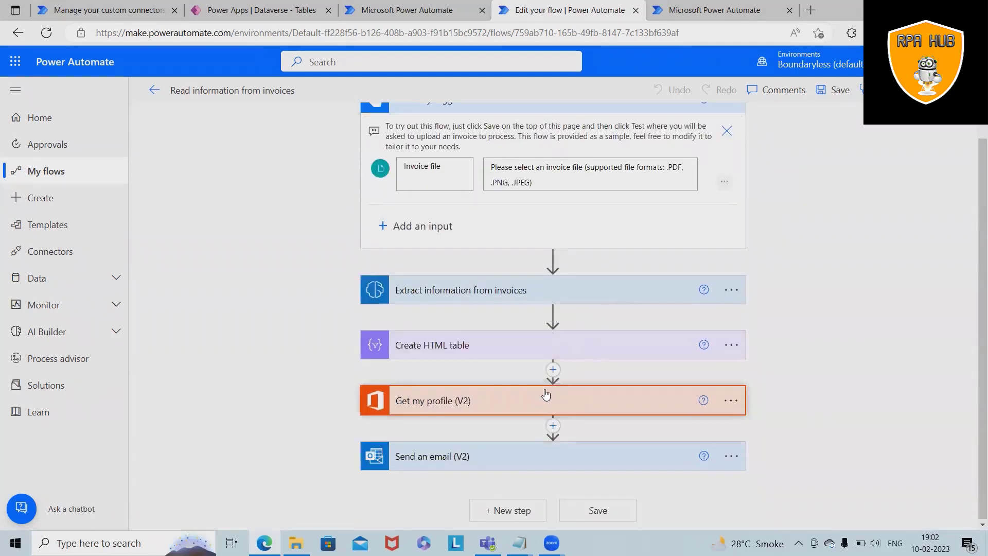
{"action": "left_click", "coordinate": [539, 406]}
{"action": "scroll", "coordinate": [540, 394], "scroll_direction": "down", "scroll_amount": 2}
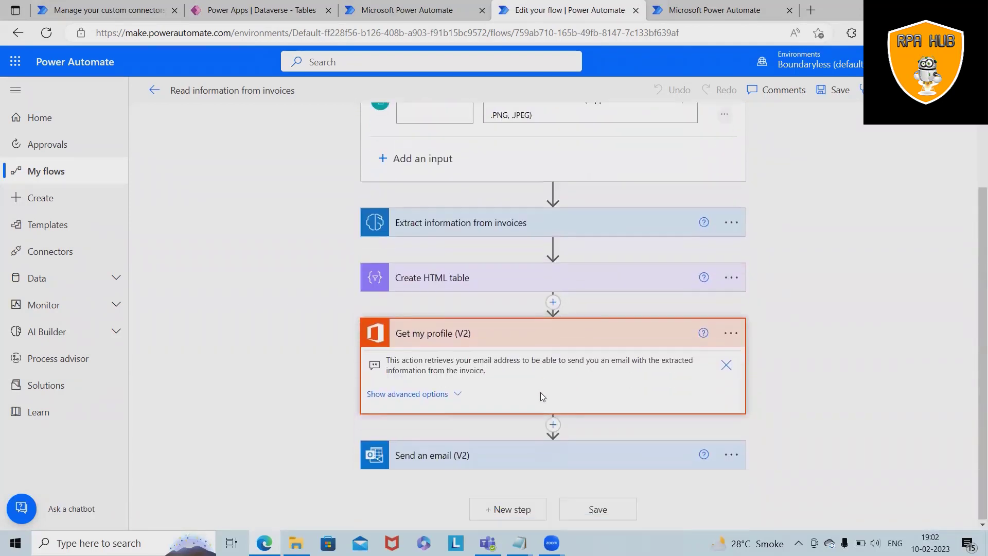
{"action": "left_click", "coordinate": [407, 394]}
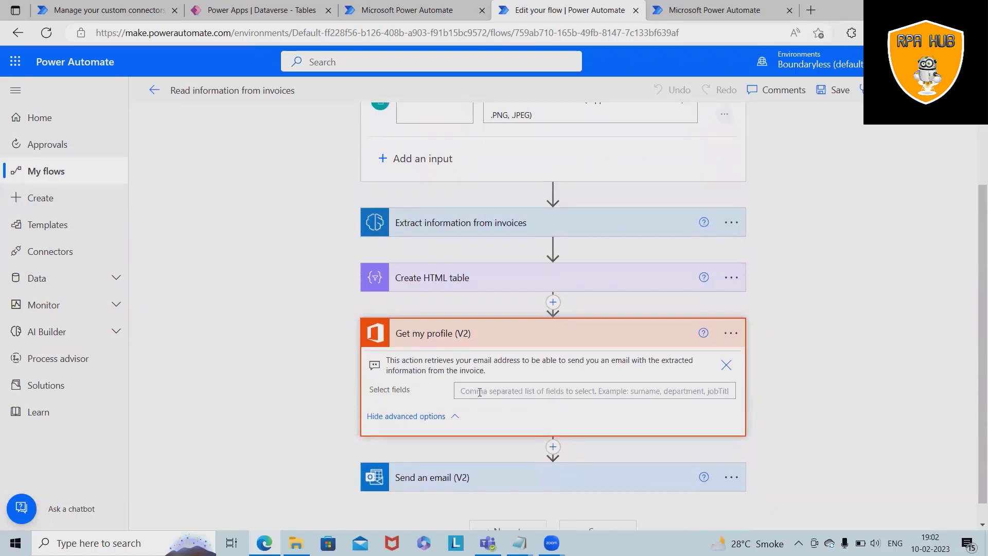
{"action": "scroll", "coordinate": [480, 394], "scroll_direction": "down", "scroll_amount": 1}
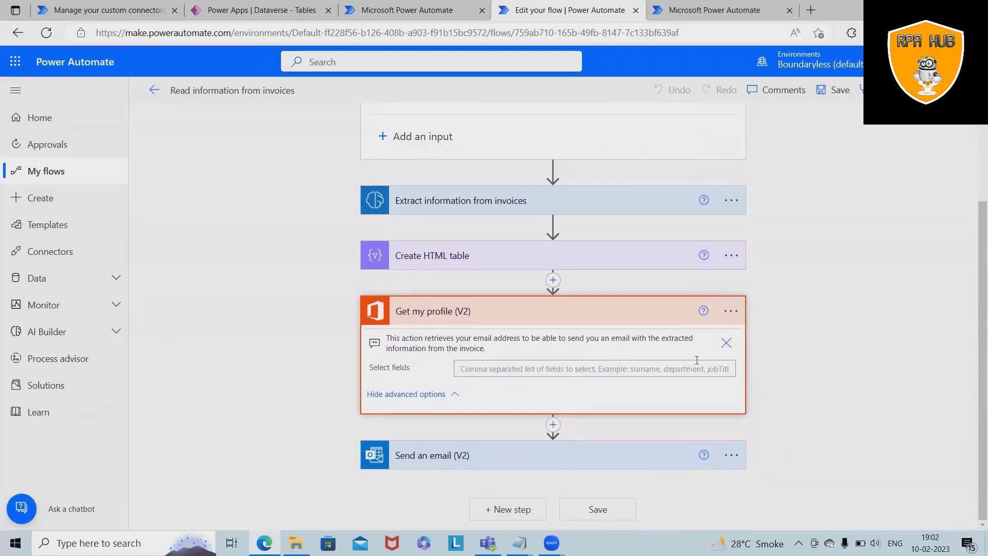
{"action": "left_click", "coordinate": [595, 311]}
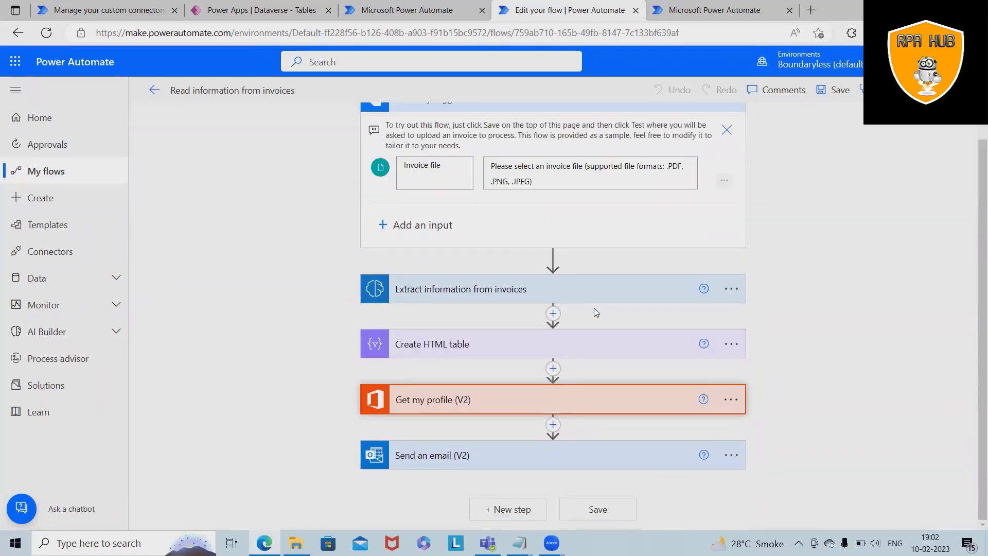
- Expand Send an email (V2) and scroll through its 'Invoice processed' body fields
{"action": "left_click", "coordinate": [545, 464]}
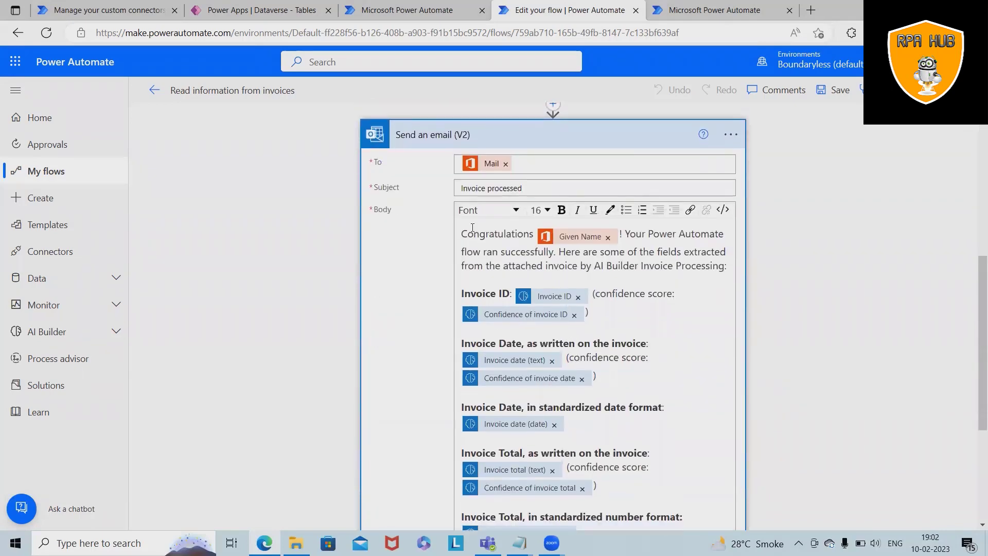
{"action": "key", "text": "shift+ctrl+Right"}
{"action": "key", "text": "shift+Home"}
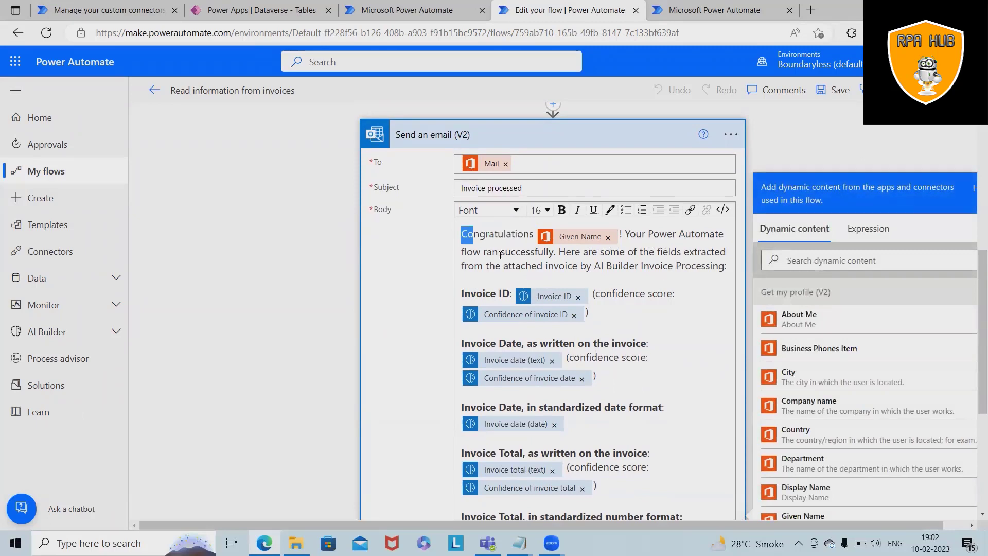
{"action": "scroll", "coordinate": [600, 257], "scroll_direction": "down", "scroll_amount": 3}
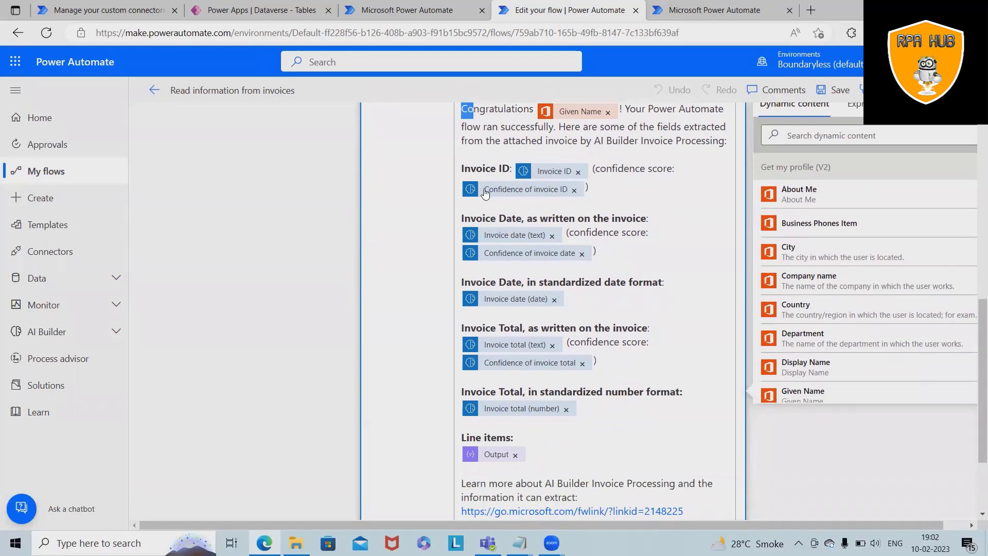
{"action": "scroll", "coordinate": [559, 360], "scroll_direction": "down", "scroll_amount": 3}
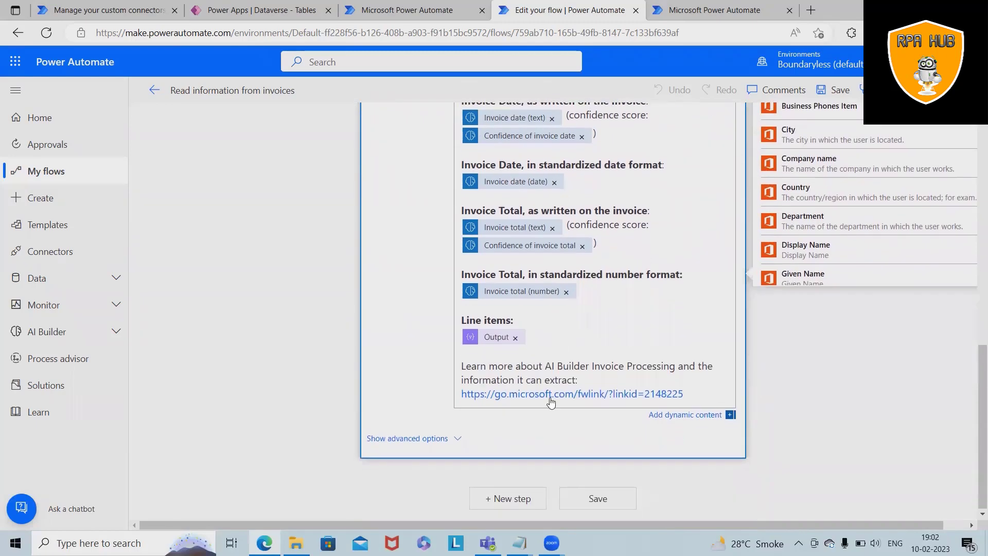
{"action": "scroll", "coordinate": [556, 392], "scroll_direction": "up", "scroll_amount": 8}
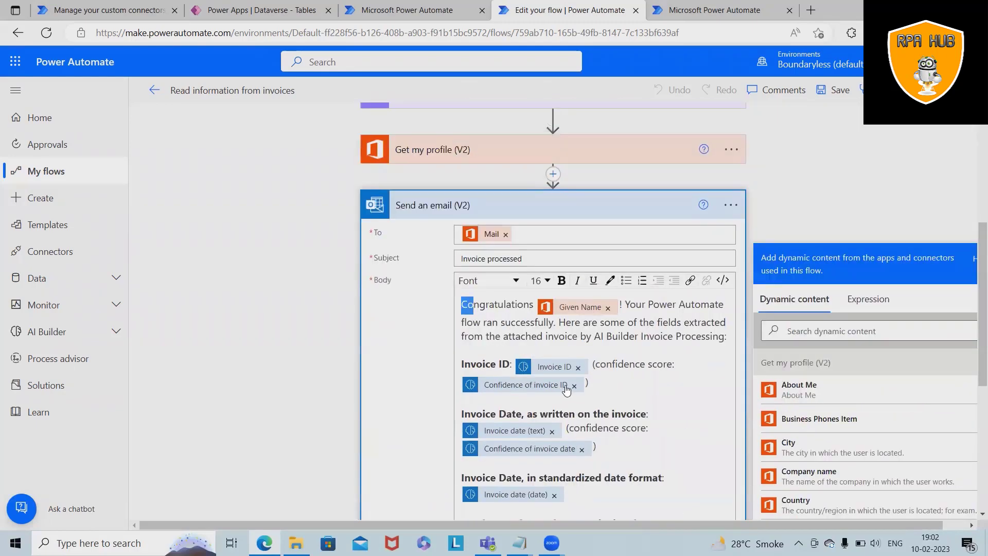
- Replace the Mail token in the email step's To field with a fixed recipient email address
{"action": "left_click", "coordinate": [489, 238]}
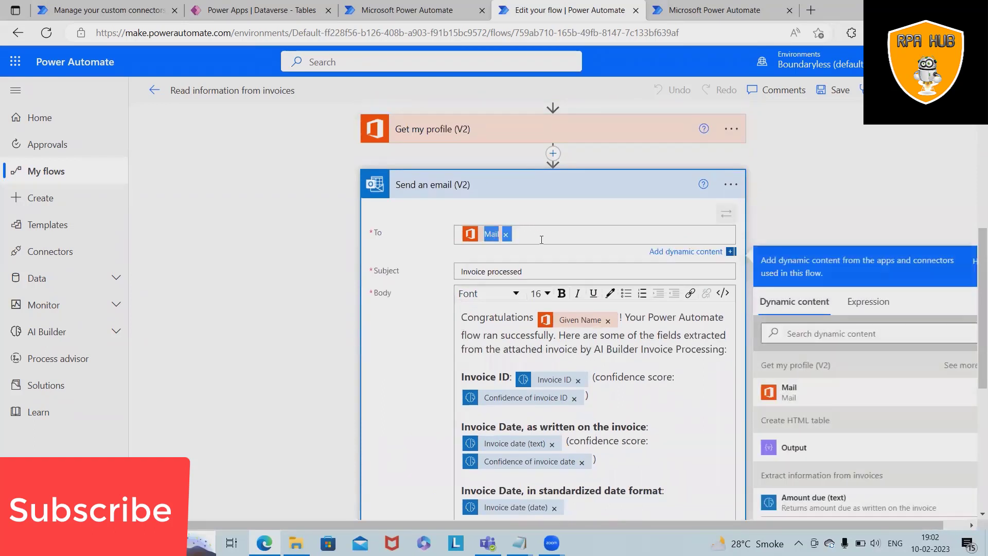
{"action": "left_click", "coordinate": [558, 233]}
{"action": "key", "text": "BackSpace"}
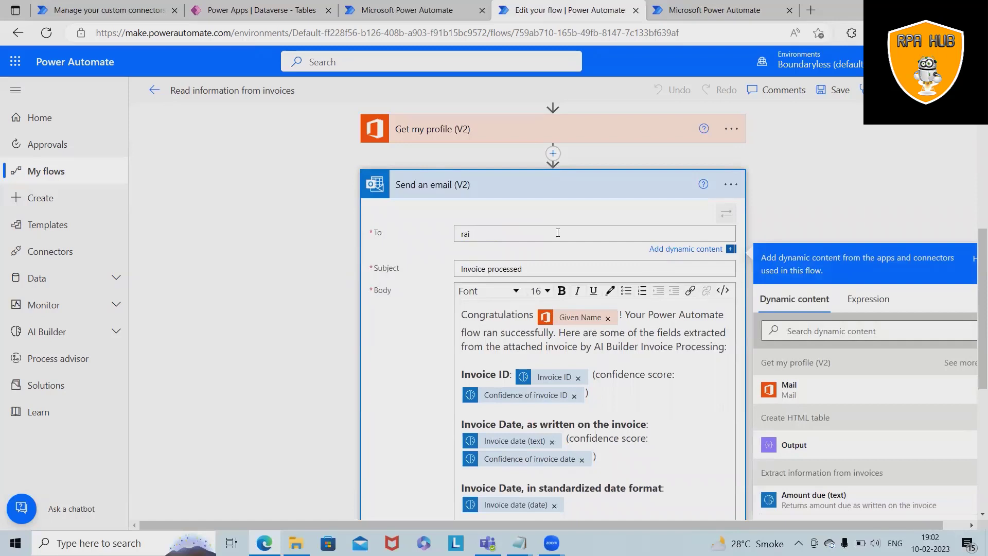
{"action": "left_click", "coordinate": [393, 337]}
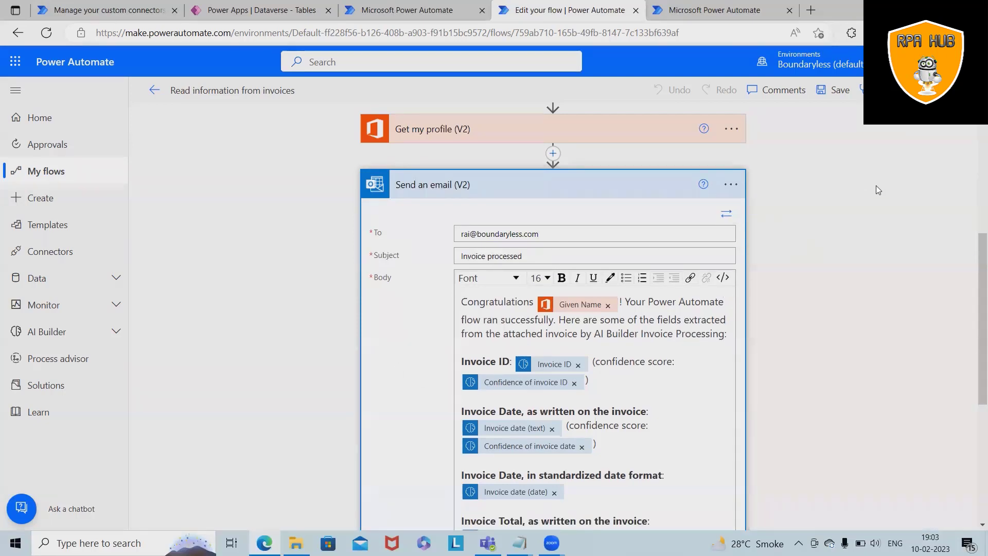
- Save the flow so it's ready to test
{"action": "scroll", "coordinate": [916, 179], "scroll_direction": "down", "scroll_amount": 10}
{"action": "scroll", "coordinate": [917, 179], "scroll_direction": "up", "scroll_amount": 6}
{"action": "scroll", "coordinate": [636, 532], "scroll_direction": "down", "scroll_amount": 10}
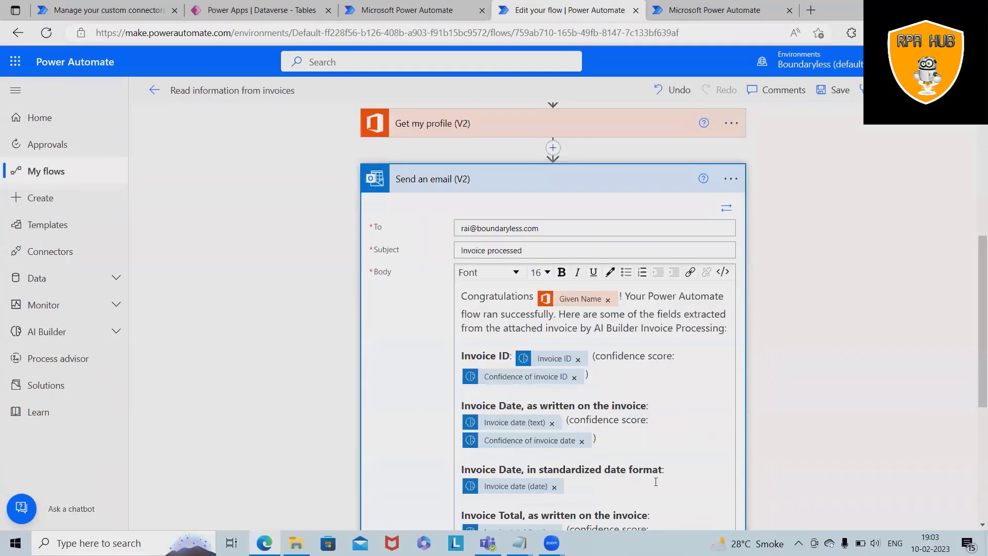
{"action": "left_click", "coordinate": [598, 509]}
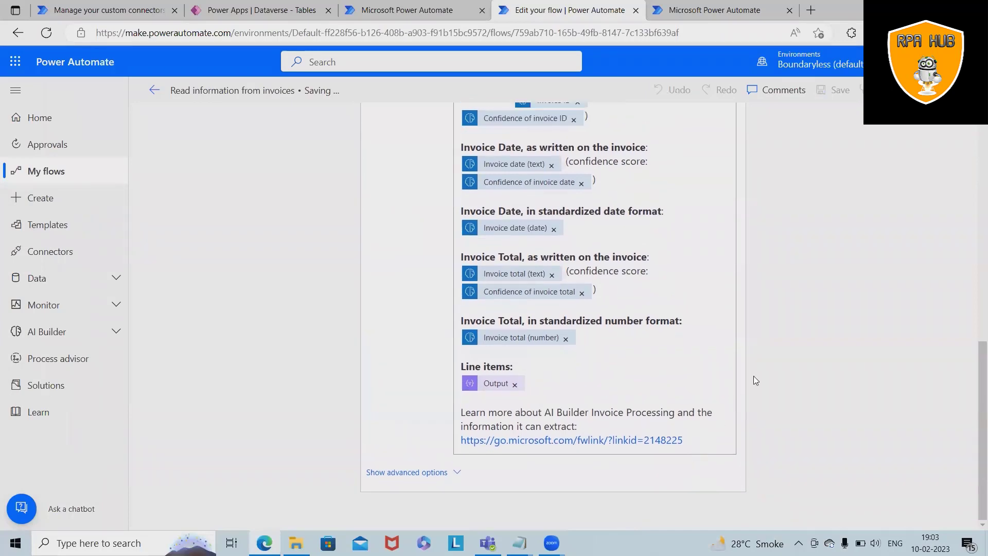
{"action": "scroll", "coordinate": [806, 324], "scroll_direction": "up", "scroll_amount": 5}
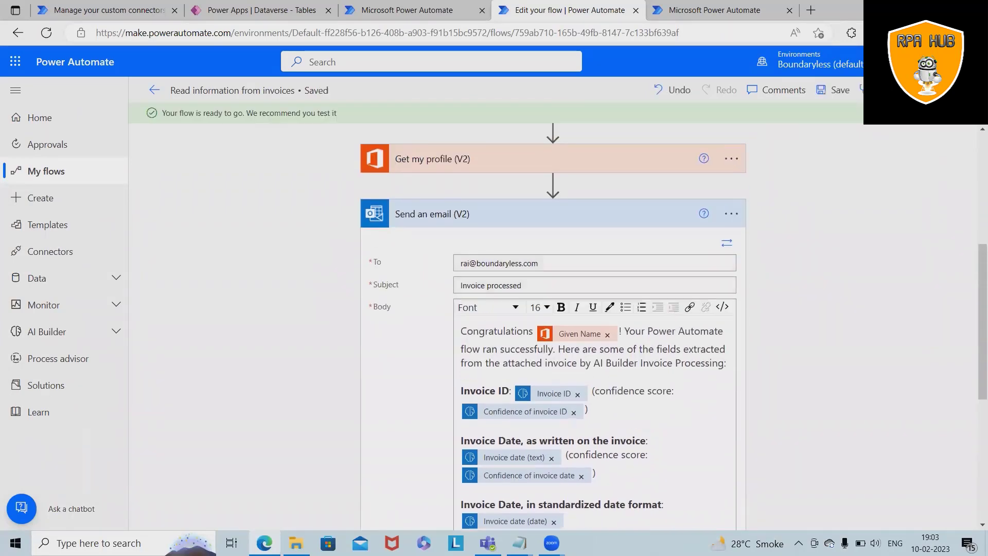
- Run a manual test of the flow with the imported Gumlet_March2022 invoice file
{"action": "left_click", "coordinate": [955, 91]}
{"action": "left_click", "coordinate": [786, 121]}
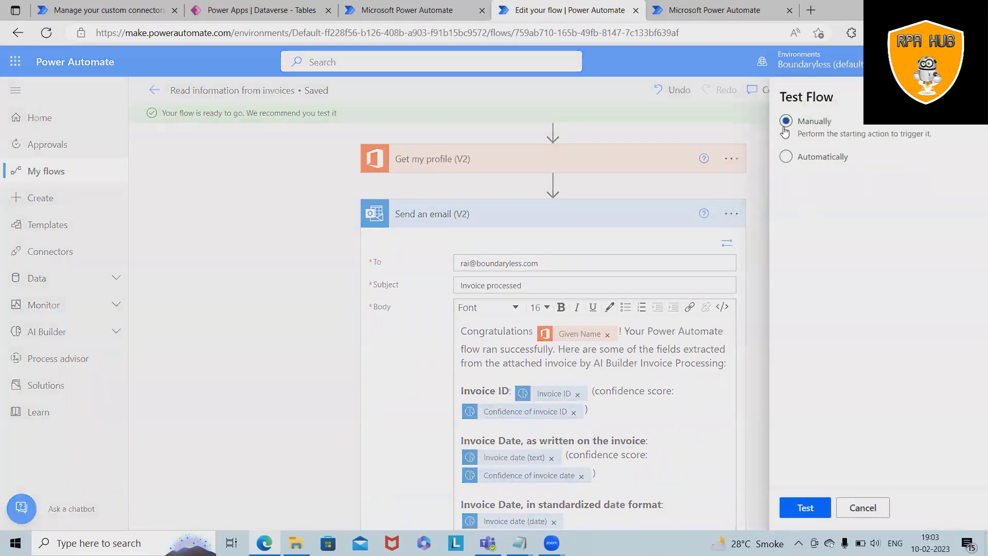
{"action": "left_click", "coordinate": [806, 508]}
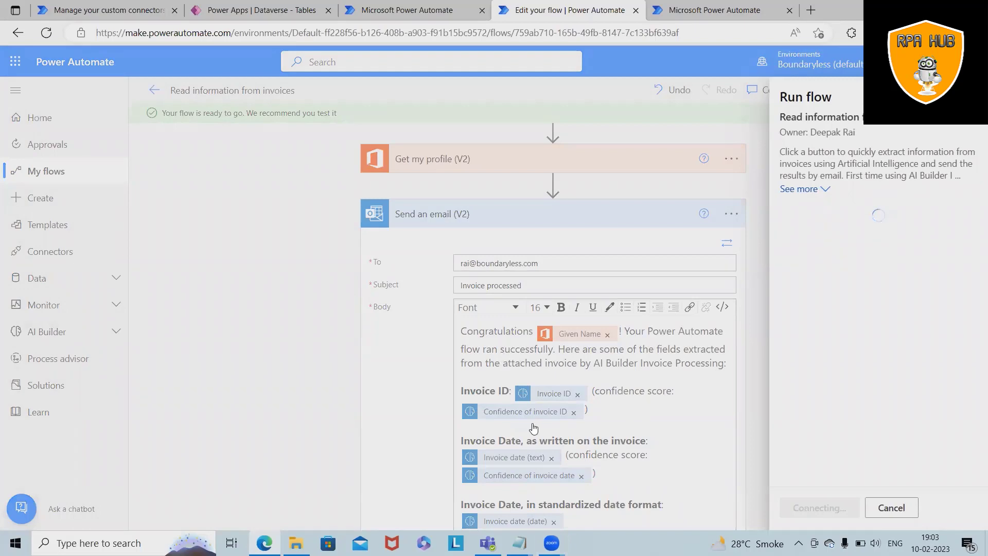
{"action": "left_click", "coordinate": [959, 241]}
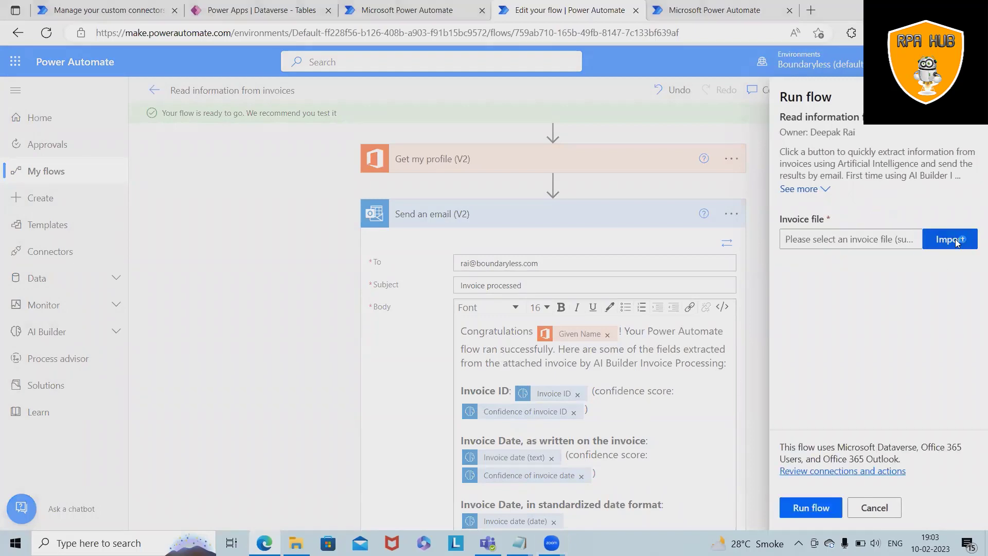
{"action": "left_click", "coordinate": [190, 96]}
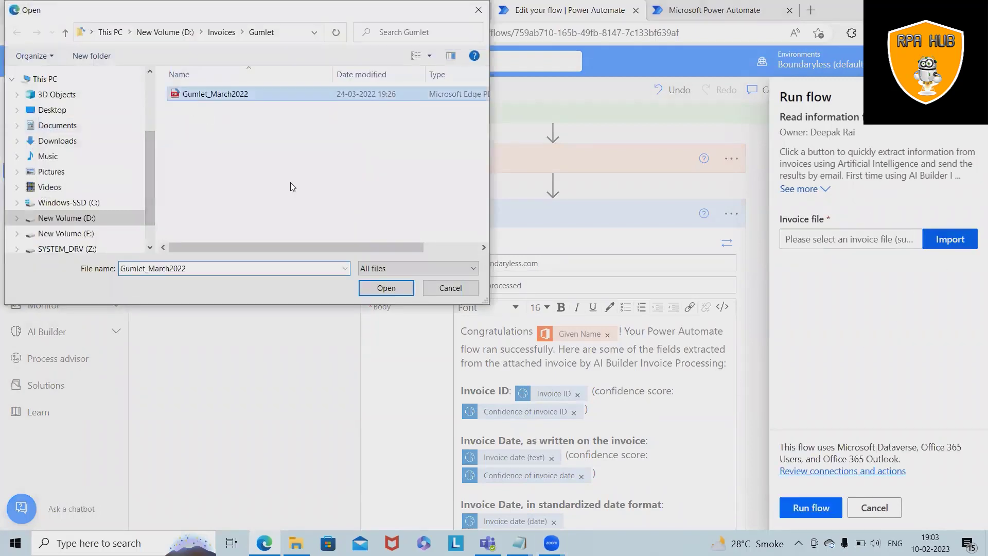
{"action": "left_click", "coordinate": [374, 287]}
{"action": "left_click", "coordinate": [799, 509]}
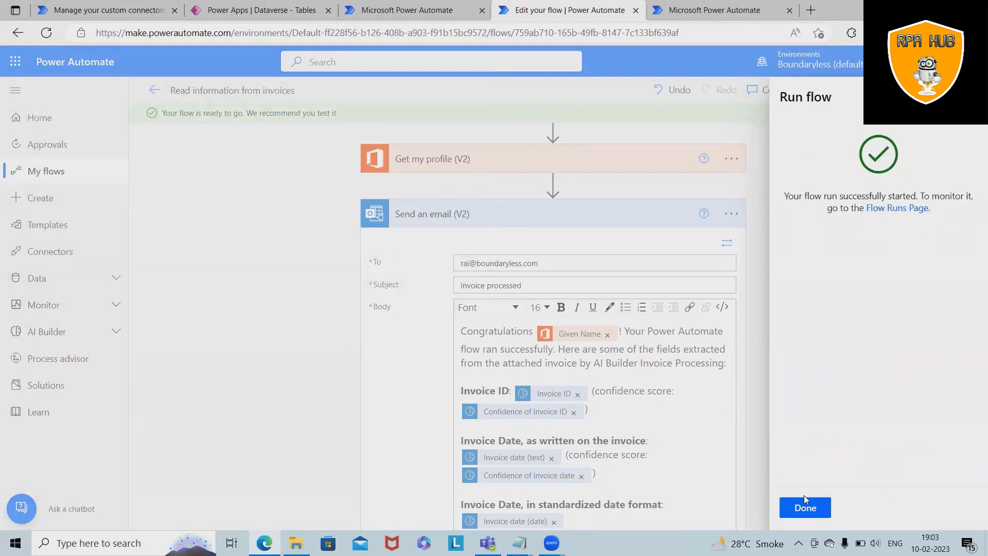
- Close the Run flow panel and watch the invoice run's progress in run history
{"action": "left_click", "coordinate": [805, 508]}
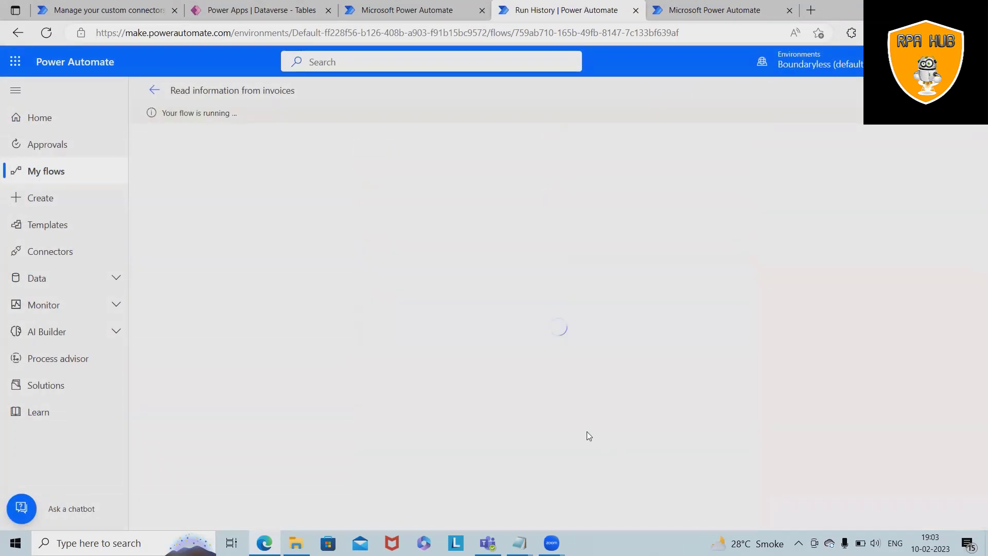